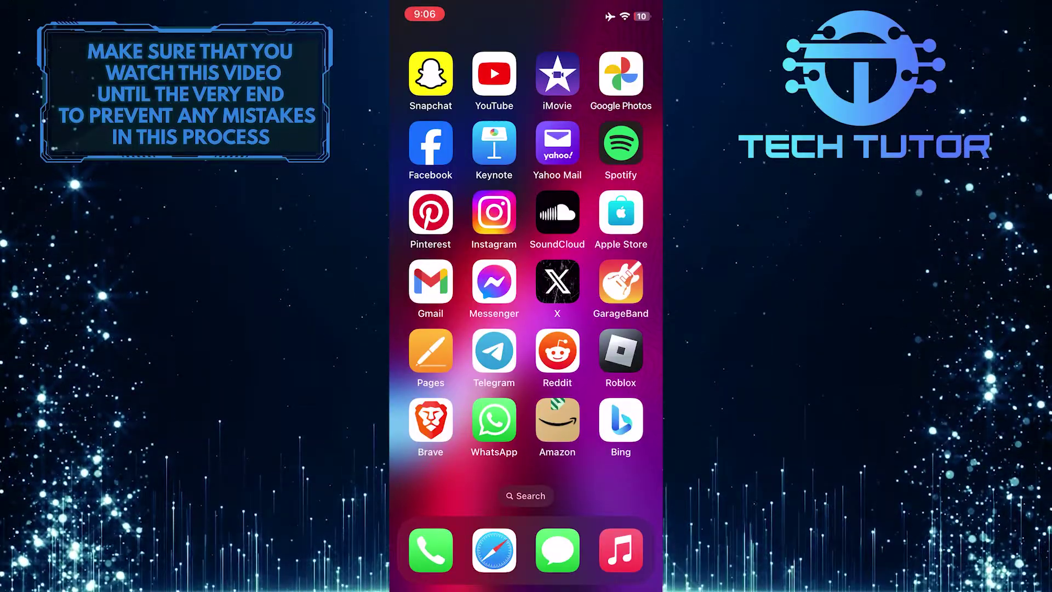
# - Launch Instagram and switch to your own profile's posts grid
pyautogui.click(494, 213)
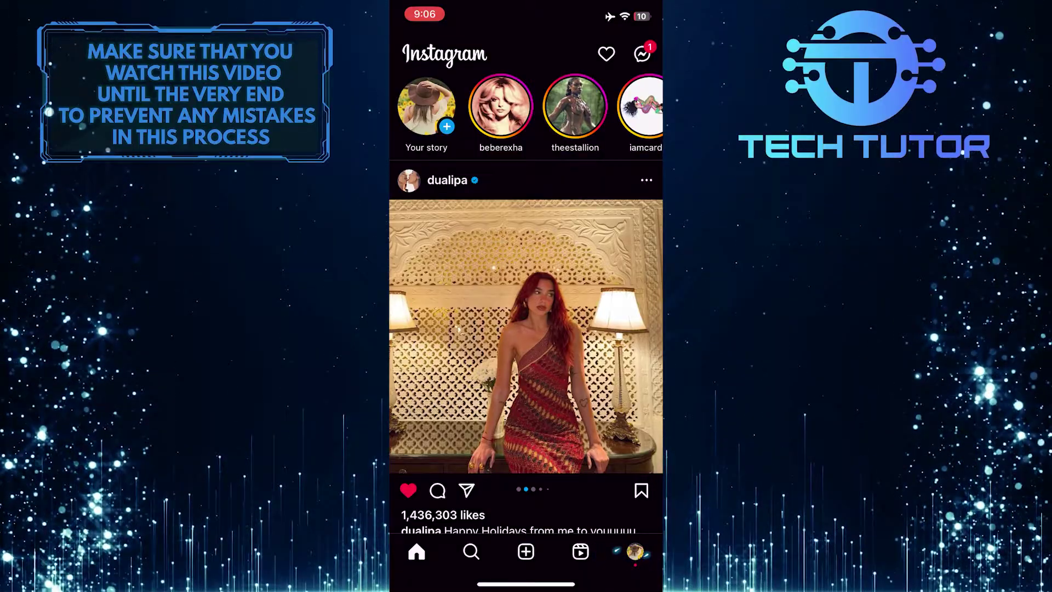
pyautogui.click(635, 551)
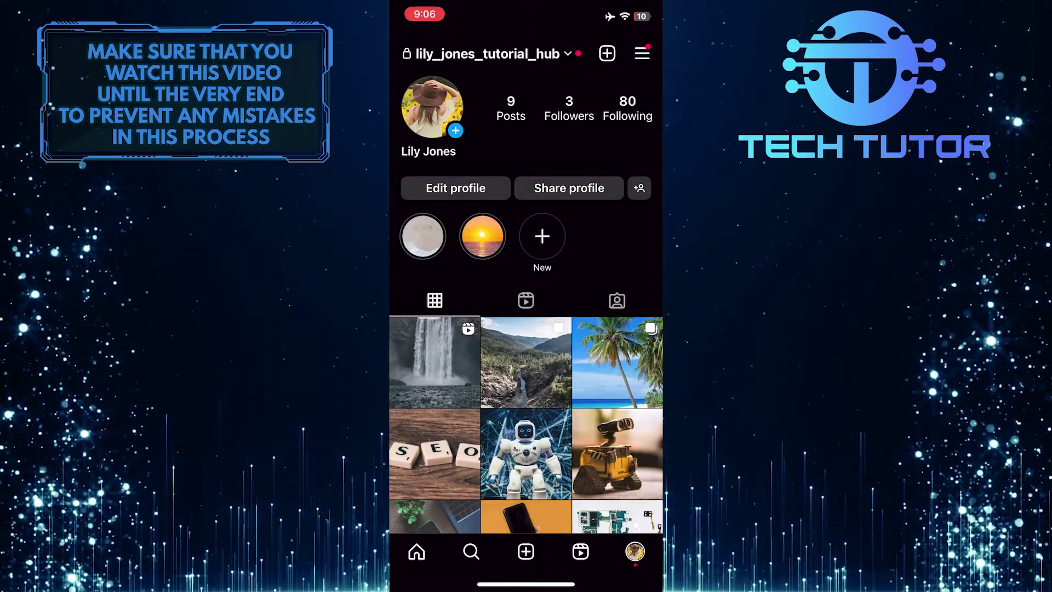
# - Go to Your activity from the profile's options menu, reaching Content you shared
pyautogui.click(642, 53)
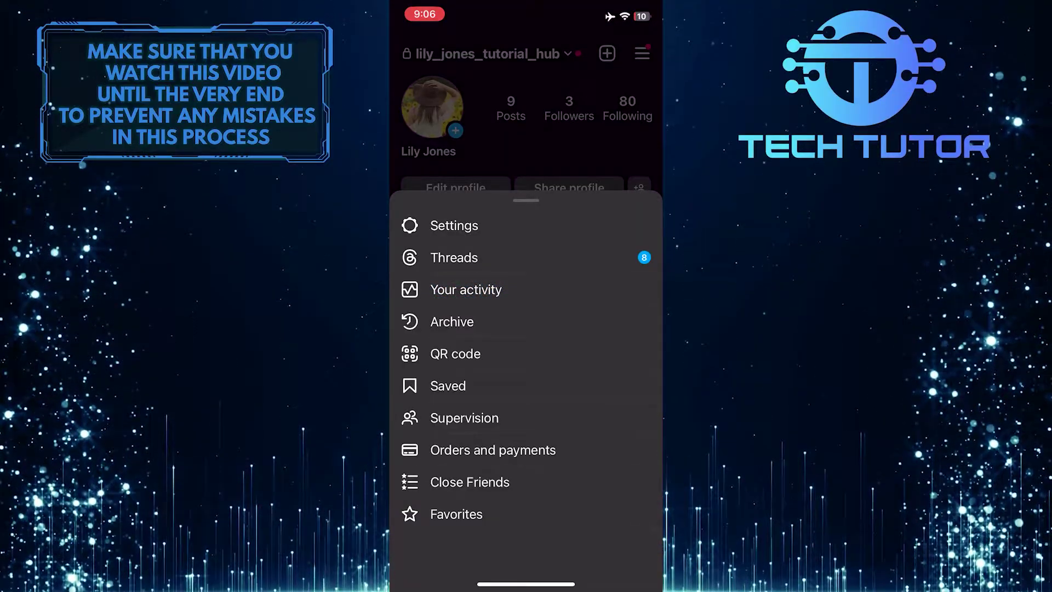
pyautogui.click(466, 289)
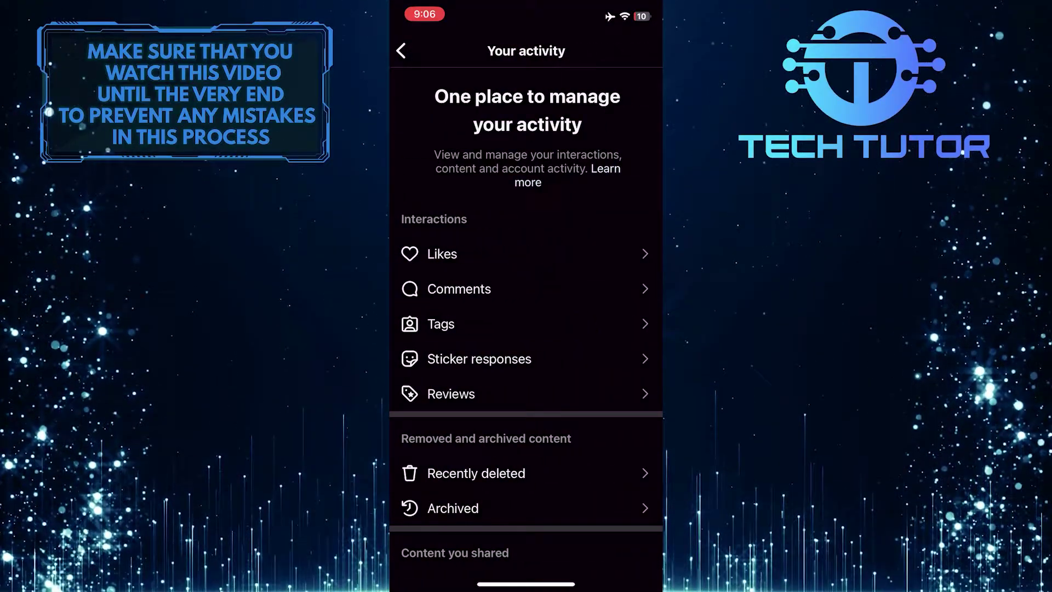
pyautogui.scroll(-5, 526, 328)
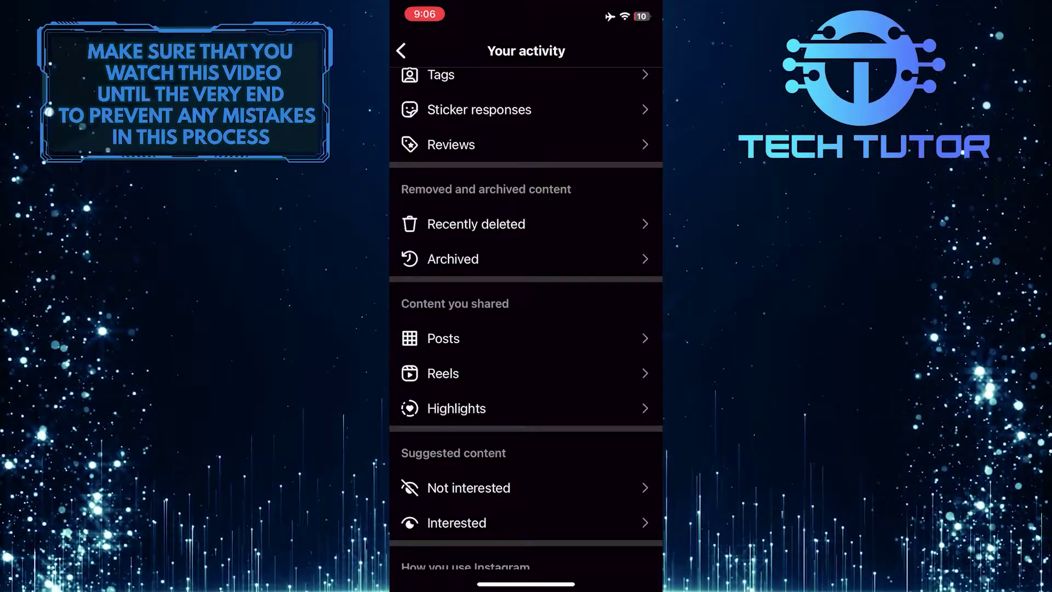
# - Open Posts under Content you shared, listing your posts newest to oldest
pyautogui.click(443, 338)
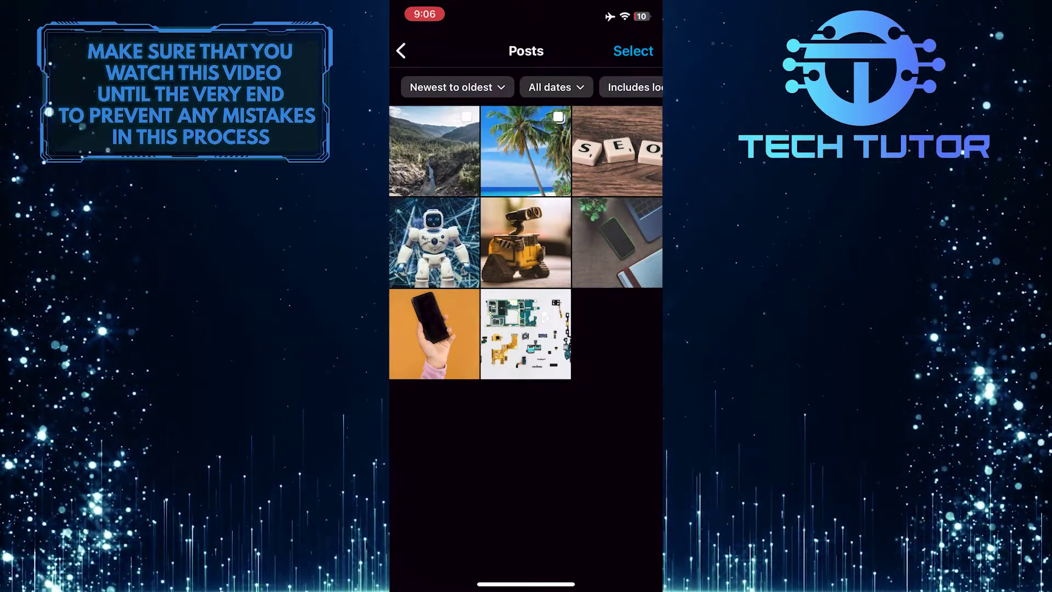
# - Select all eight post thumbnails, including the white robot, phone and circuit parts posts
pyautogui.click(633, 50)
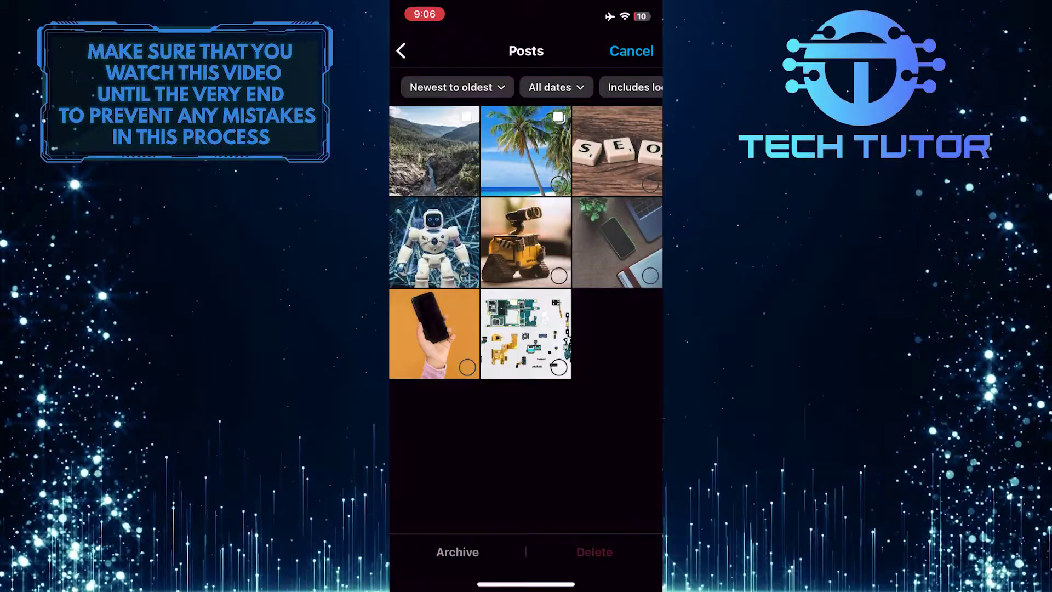
pyautogui.click(467, 184)
pyautogui.click(558, 185)
pyautogui.click(649, 184)
pyautogui.click(650, 275)
pyautogui.click(559, 276)
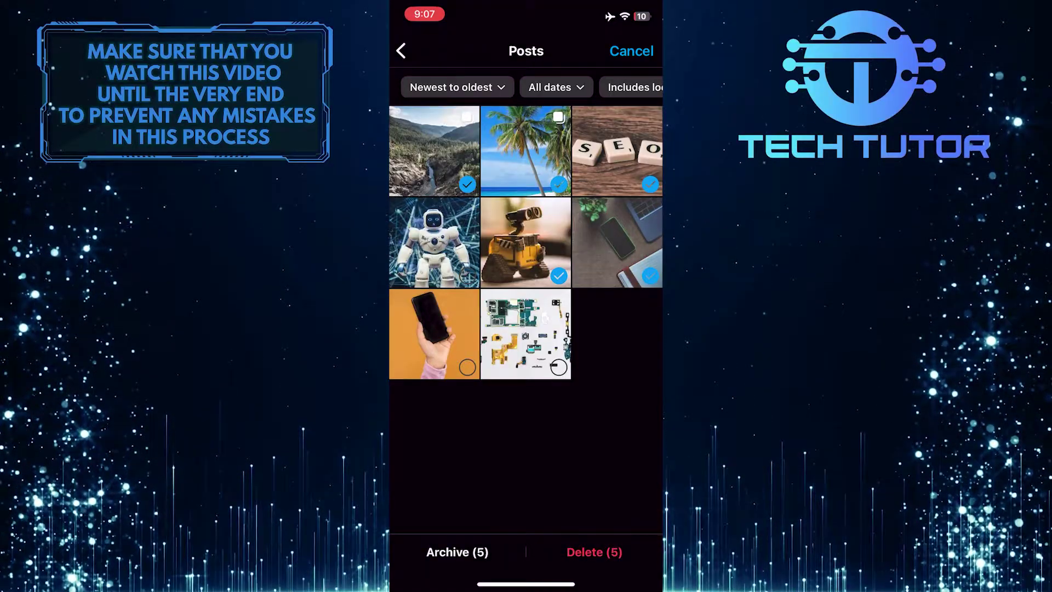
pyautogui.click(467, 275)
pyautogui.click(467, 367)
pyautogui.click(558, 367)
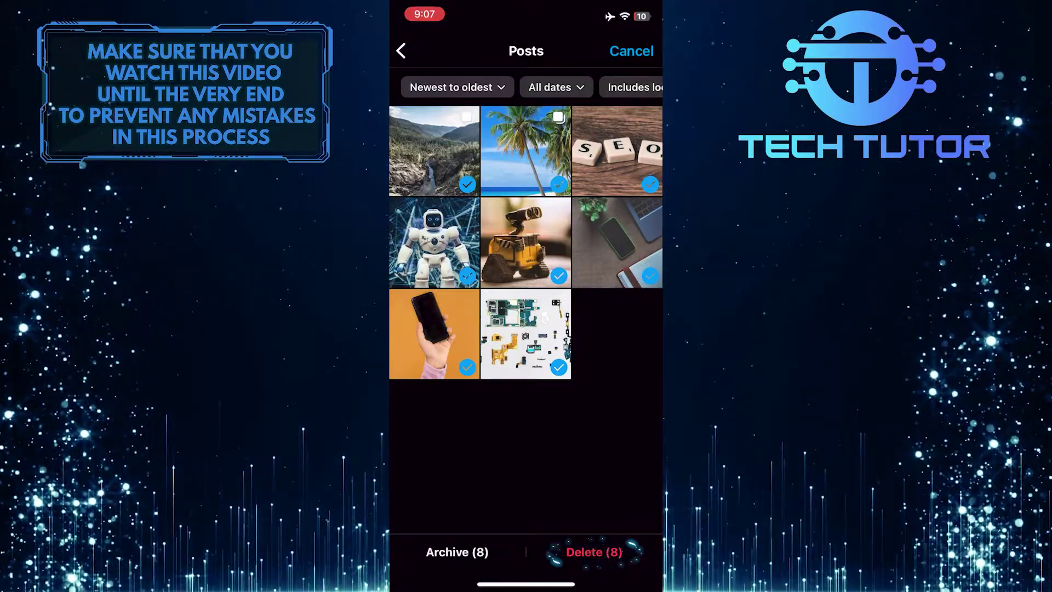
# - Choose Delete (8) to bring up the Delete posts? confirmation
pyautogui.click(594, 551)
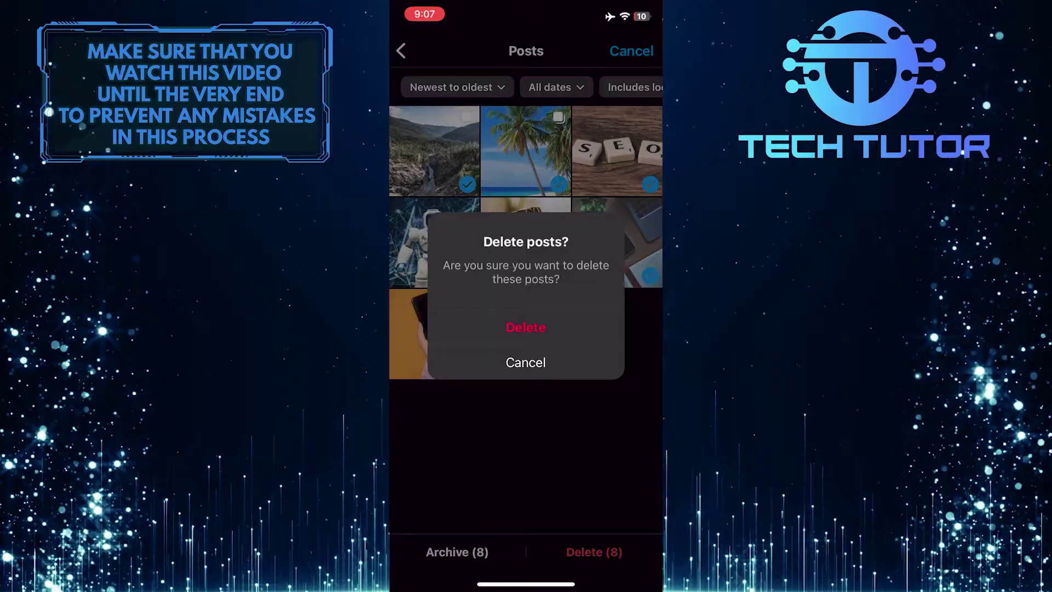